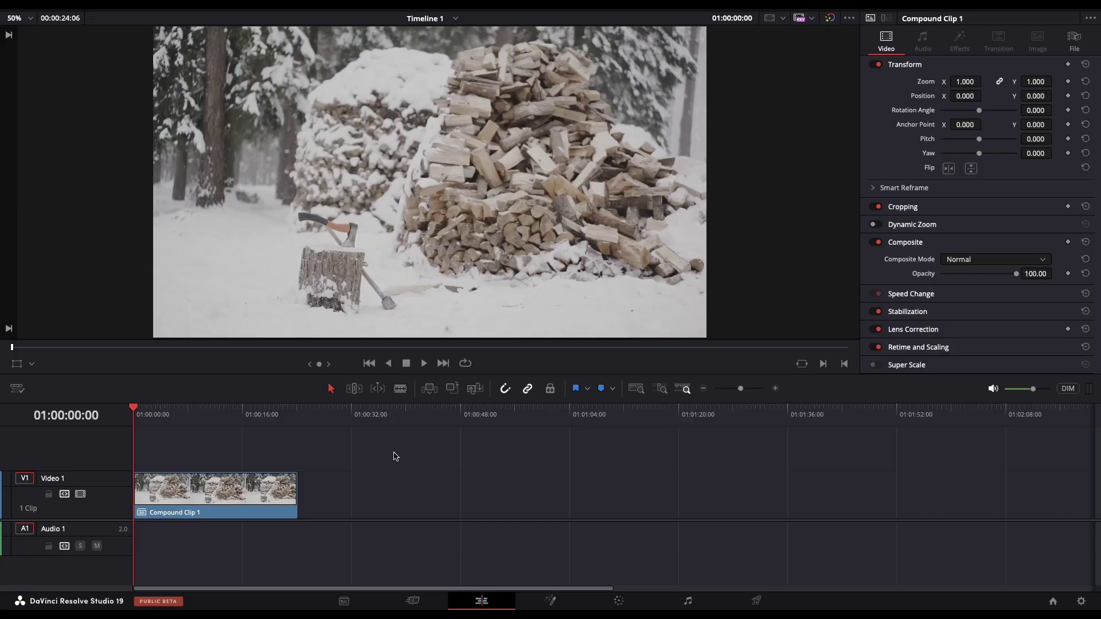
Step: Select Compound Clip 1 on the timeline and bring it into the Color page
{"action": "left_click", "coordinate": [253, 492]}
{"action": "left_click", "coordinate": [617, 600]}
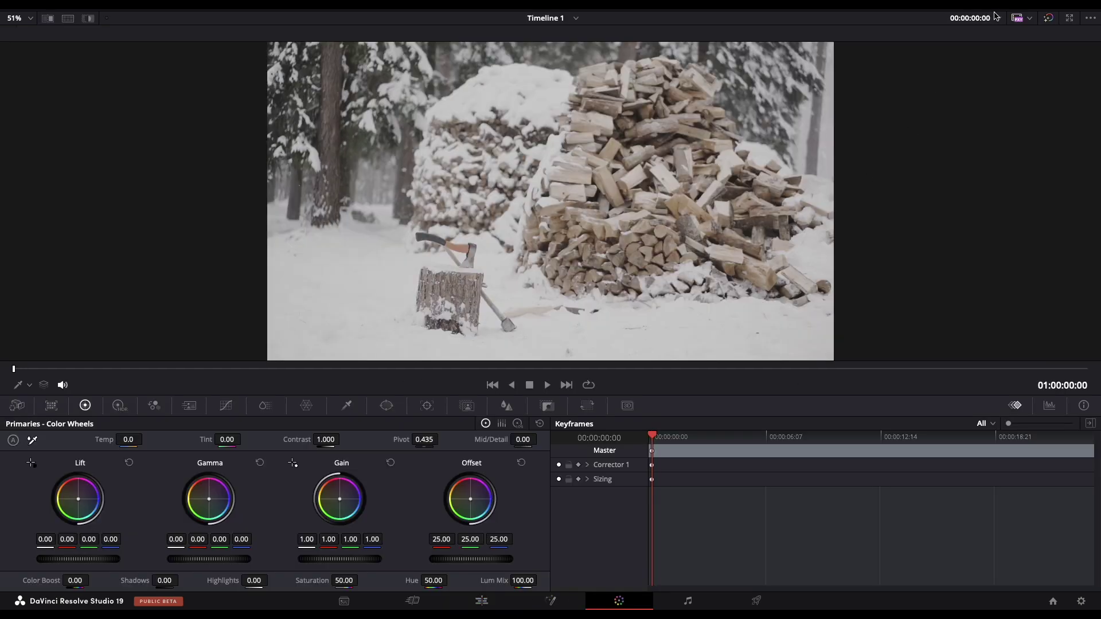
Step: Add serial nodes and label the first two GRAIN and BALANCE
{"action": "left_click", "coordinate": [972, 7]}
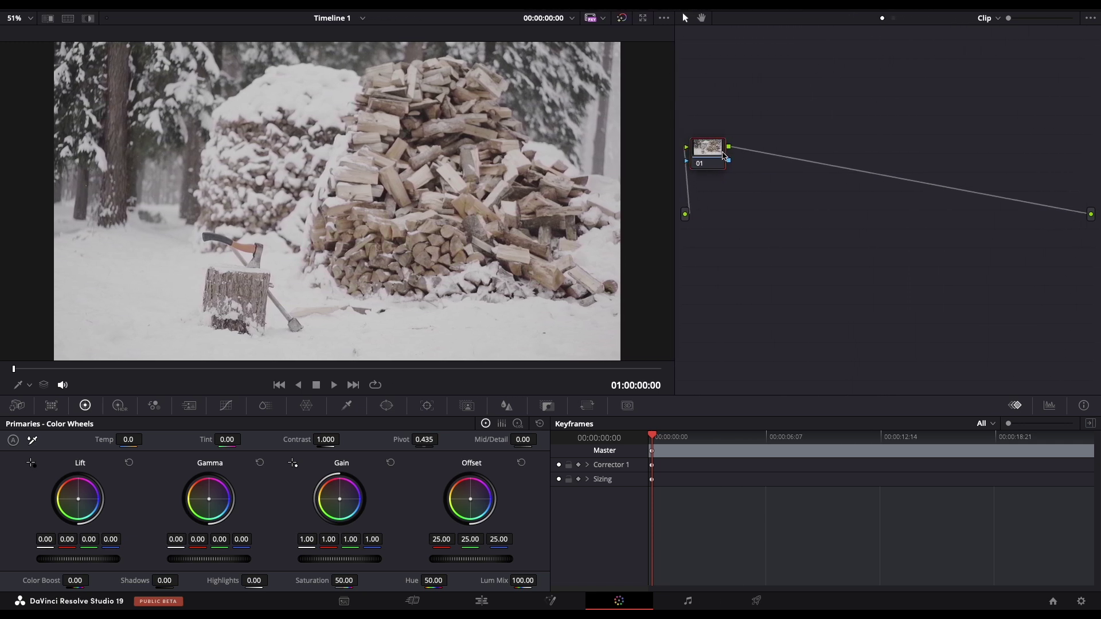
{"action": "key", "text": "alt+s"}
{"action": "key", "text": "alt+s"}
{"action": "key", "text": "alt+s"}
{"action": "key", "text": "alt+s"}
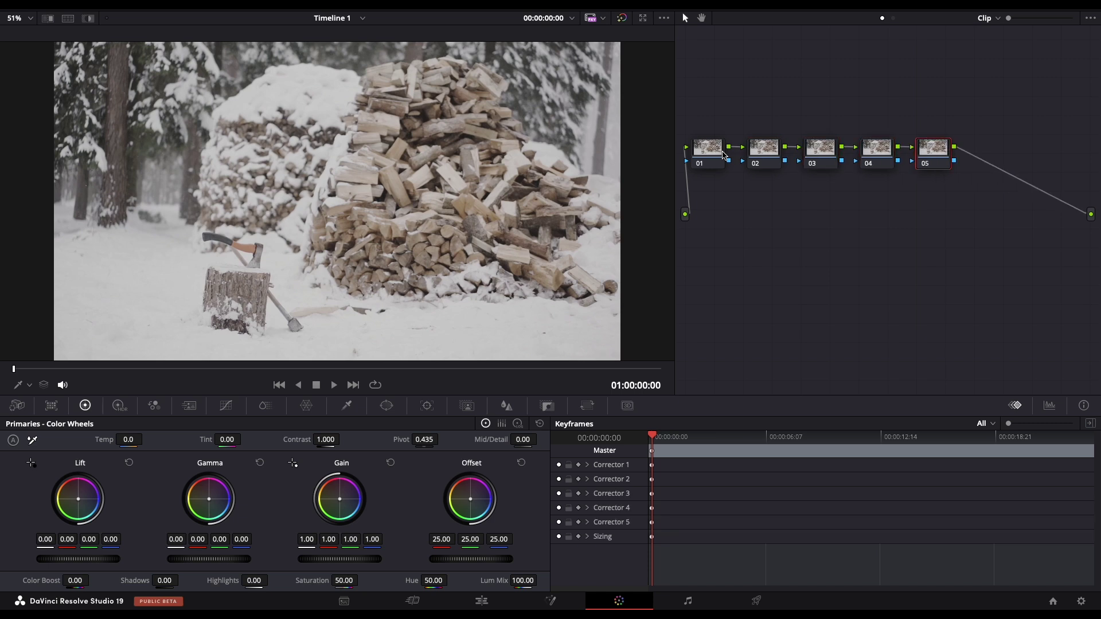
{"action": "left_click", "coordinate": [713, 149]}
{"action": "right_click", "coordinate": [713, 149]}
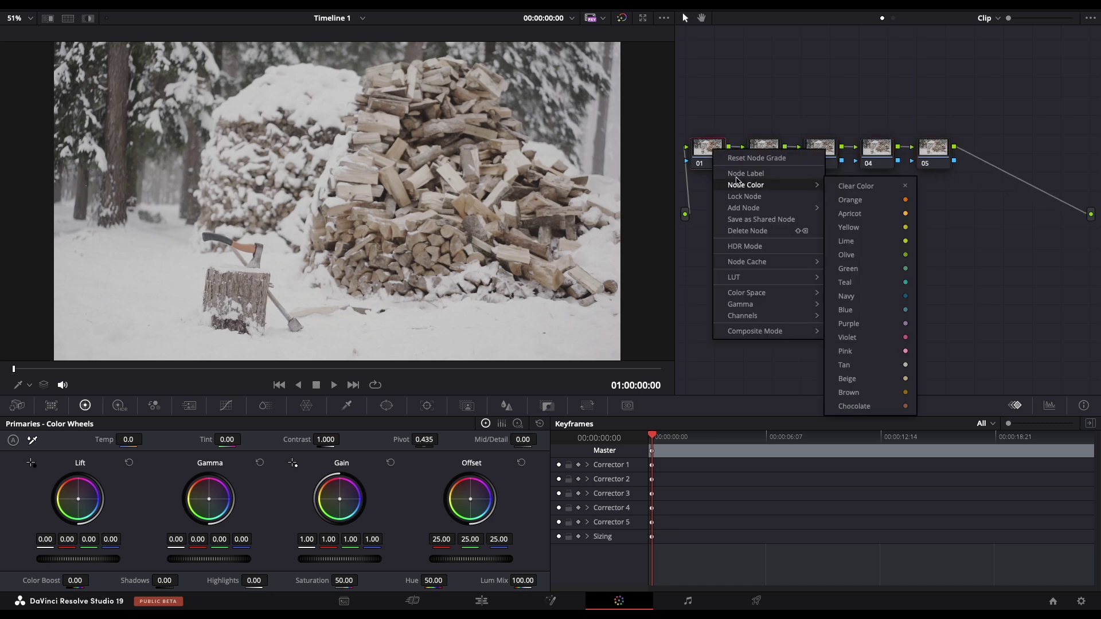
{"action": "left_click", "coordinate": [738, 173]}
{"action": "type", "text": "GRAIN"}
{"action": "left_click", "coordinate": [763, 150]}
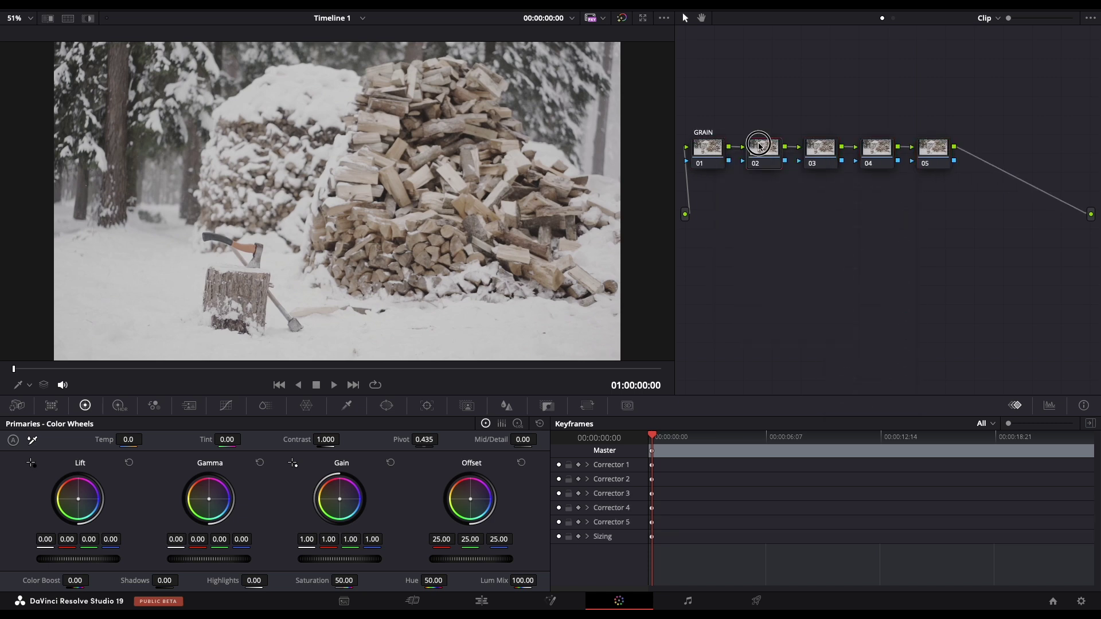
{"action": "right_click", "coordinate": [762, 150]}
{"action": "left_click", "coordinate": [778, 168]}
{"action": "type", "text": "BALANCE"}
Step: Label the remaining nodes CST, LUT and HAL
{"action": "left_click", "coordinate": [818, 148]}
{"action": "right_click", "coordinate": [818, 148]}
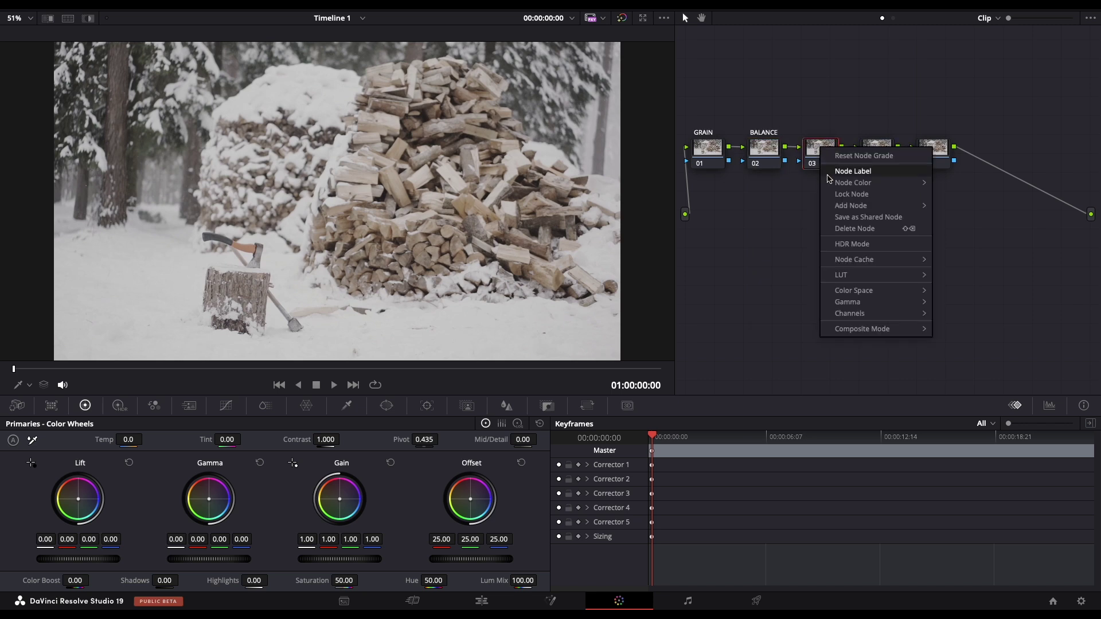
{"action": "left_click", "coordinate": [837, 173]}
{"action": "type", "text": "CSR"}
{"action": "right_click", "coordinate": [882, 163]}
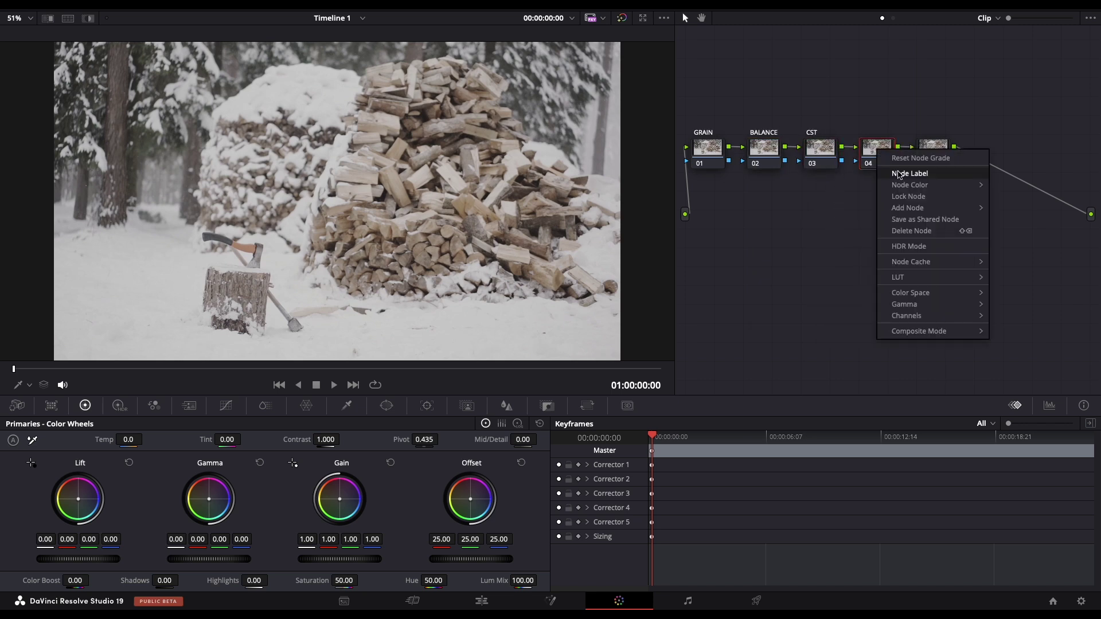
{"action": "left_click", "coordinate": [901, 172]}
{"action": "type", "text": "LUT"}
{"action": "right_click", "coordinate": [930, 146]}
{"action": "left_click", "coordinate": [948, 170]}
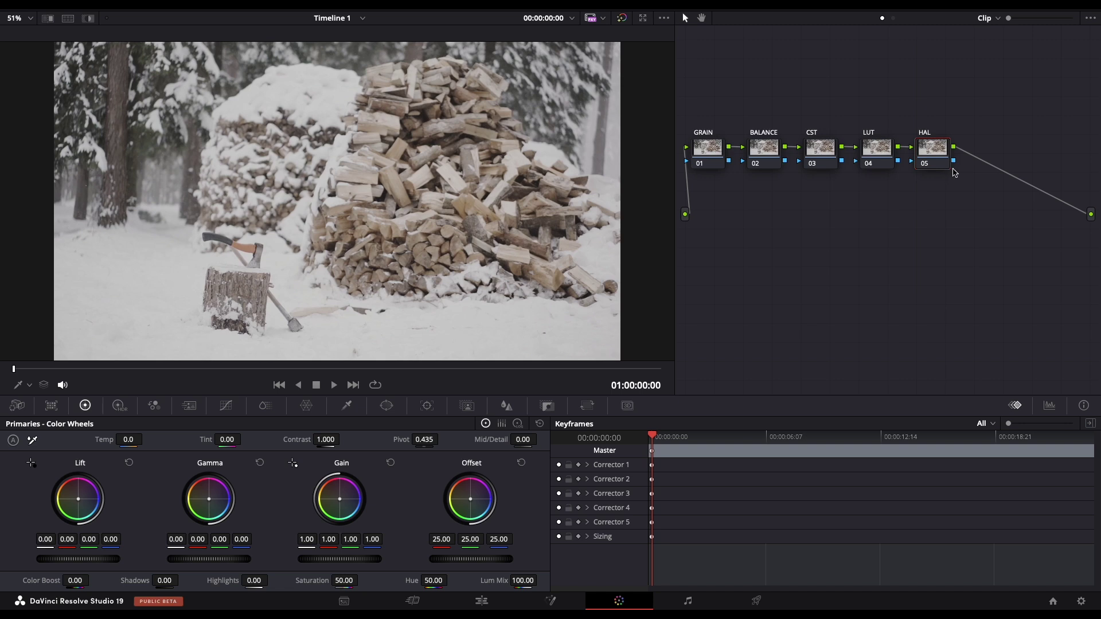
Step: Apply Color Space Transform to the CST node, converting Apple Log gamma to Cineon Film Log
{"action": "left_click", "coordinate": [823, 149]}
{"action": "left_click", "coordinate": [1024, 8]}
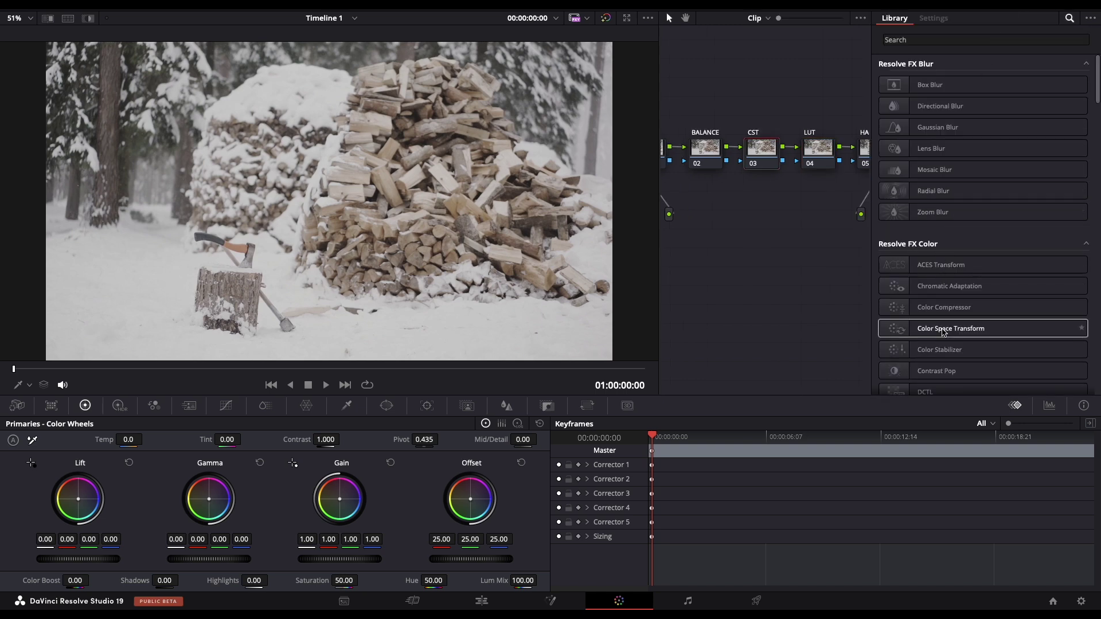
{"action": "left_click_drag", "start_coordinate": [941, 332], "coordinate": [769, 159]}
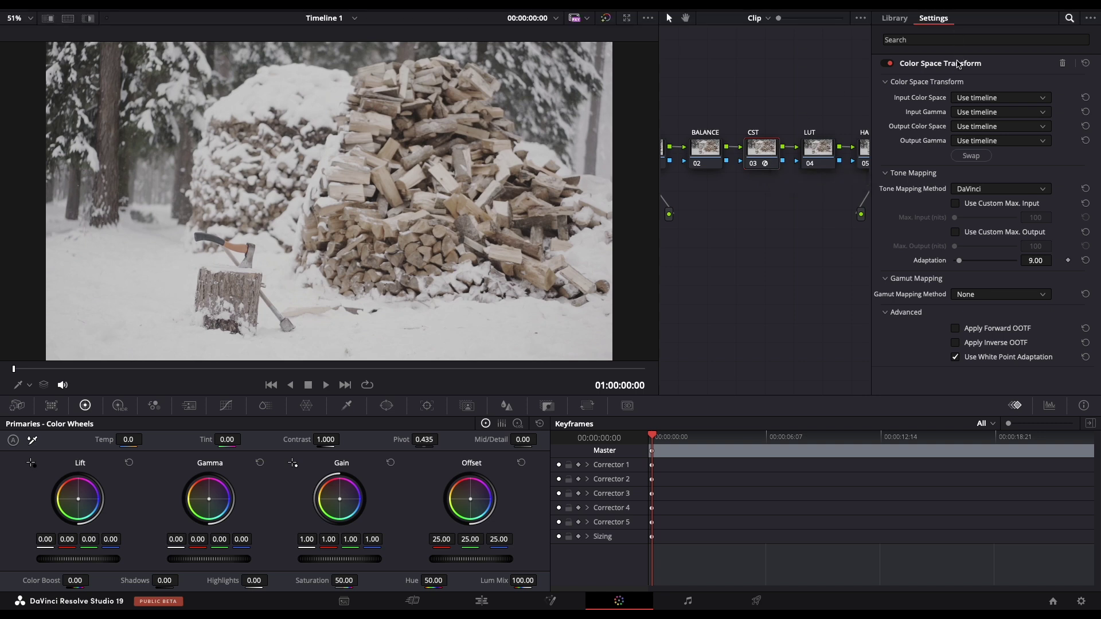
{"action": "left_click", "coordinate": [982, 112]}
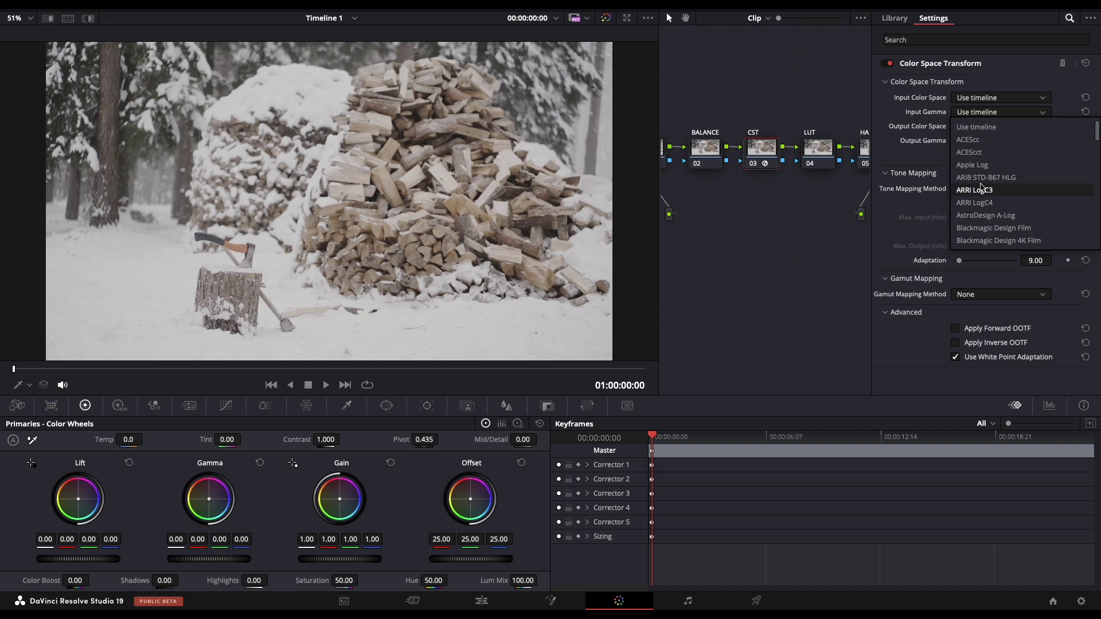
{"action": "left_click", "coordinate": [978, 166]}
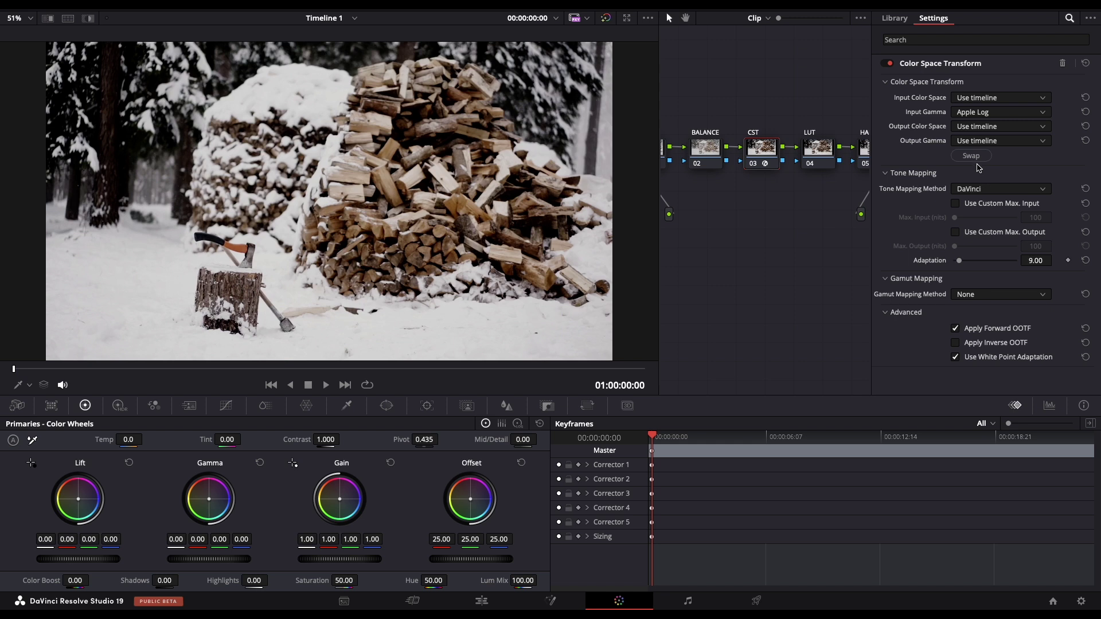
{"action": "left_click", "coordinate": [966, 142]}
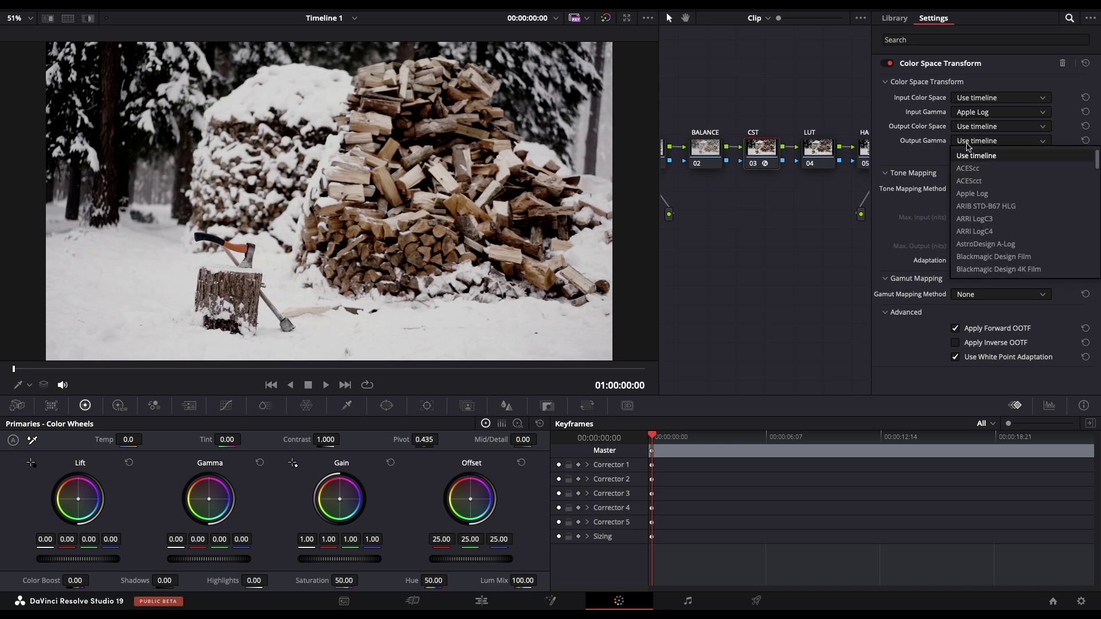
{"action": "scroll", "coordinate": [970, 161], "scroll_direction": "down", "scroll_amount": 1}
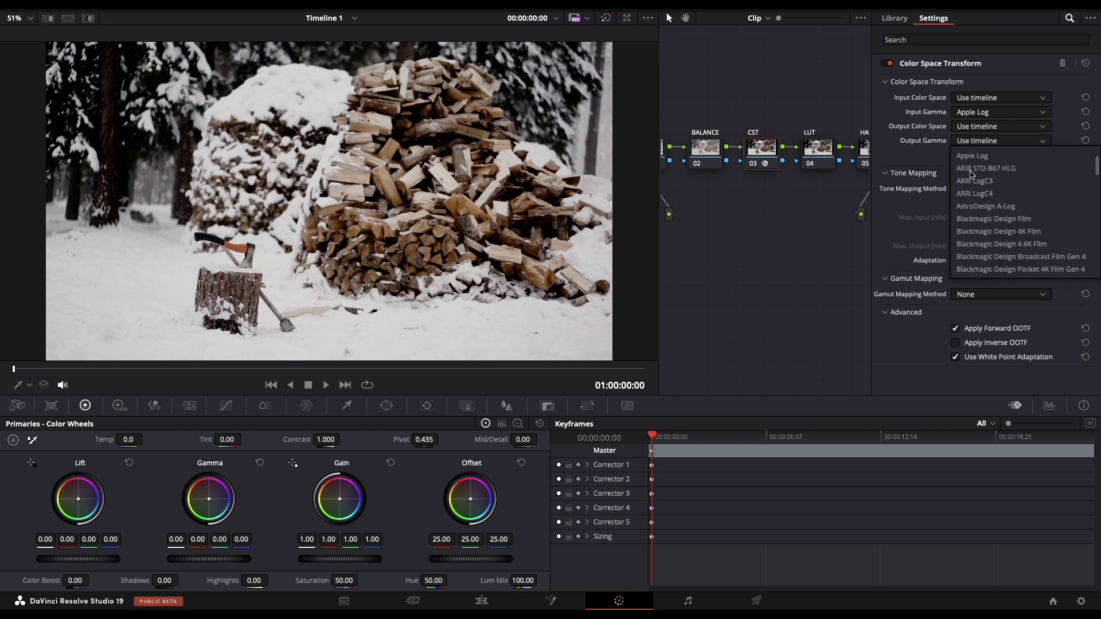
{"action": "scroll", "coordinate": [970, 173], "scroll_direction": "down", "scroll_amount": 3}
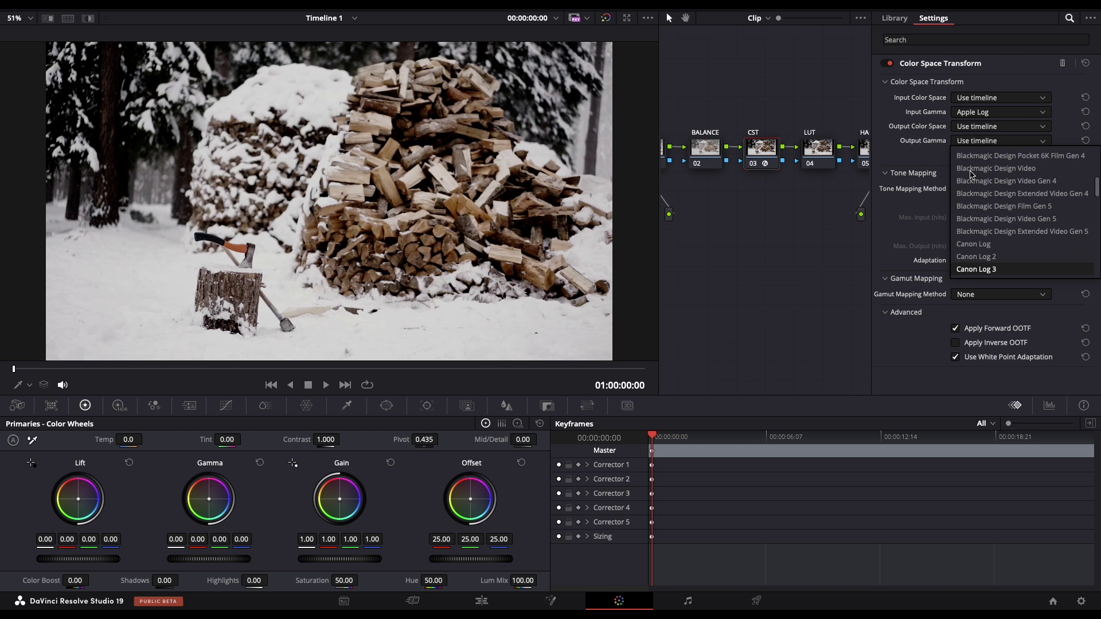
{"action": "scroll", "coordinate": [978, 218], "scroll_direction": "down", "scroll_amount": 1}
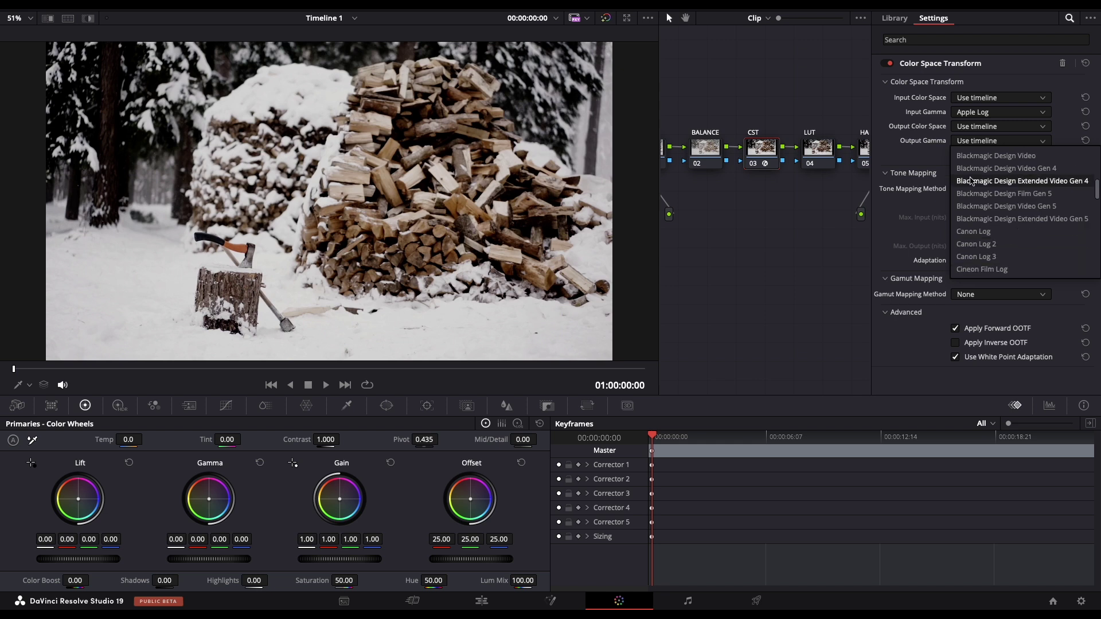
{"action": "left_click", "coordinate": [981, 269]}
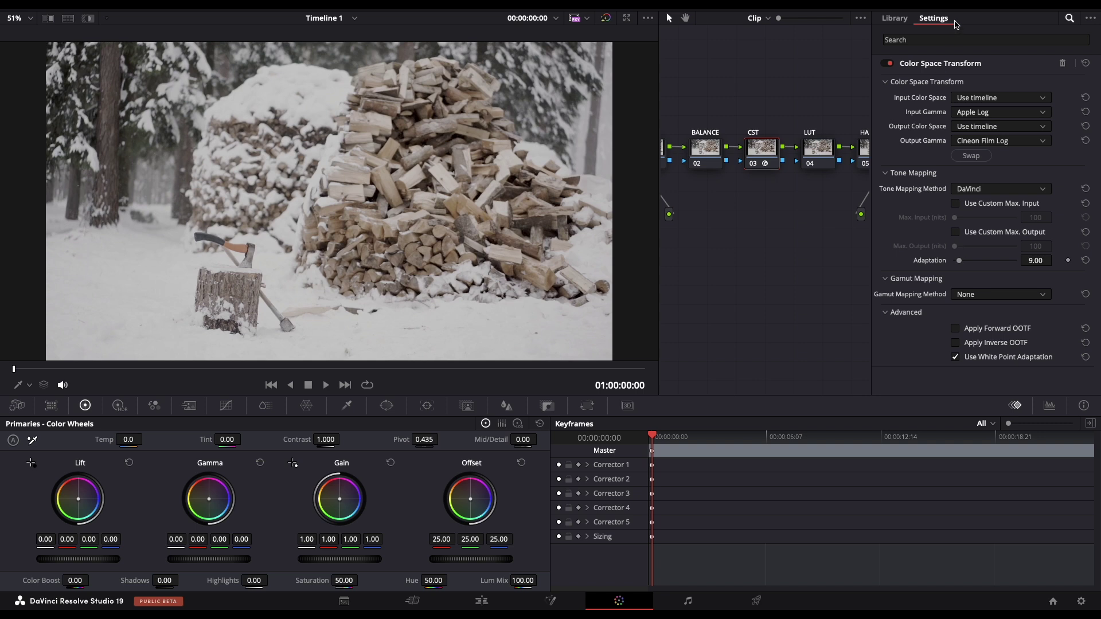
{"action": "left_click", "coordinate": [1015, 9]}
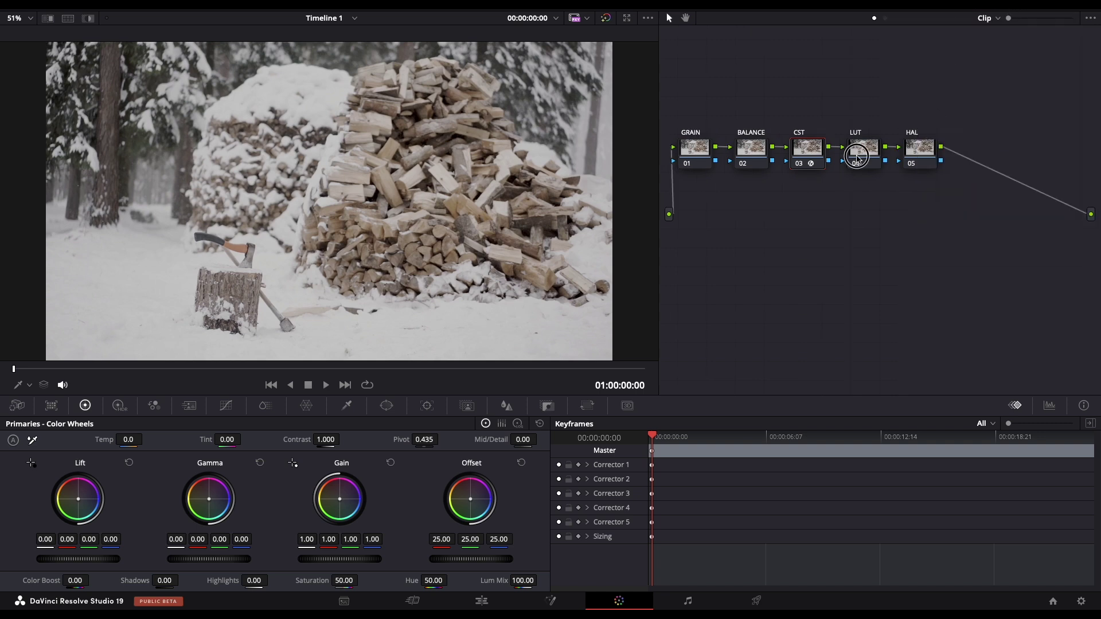
Step: Apply the Rec709 Kodak 2383 D55 film LUT to the LUT node
{"action": "left_click", "coordinate": [858, 161]}
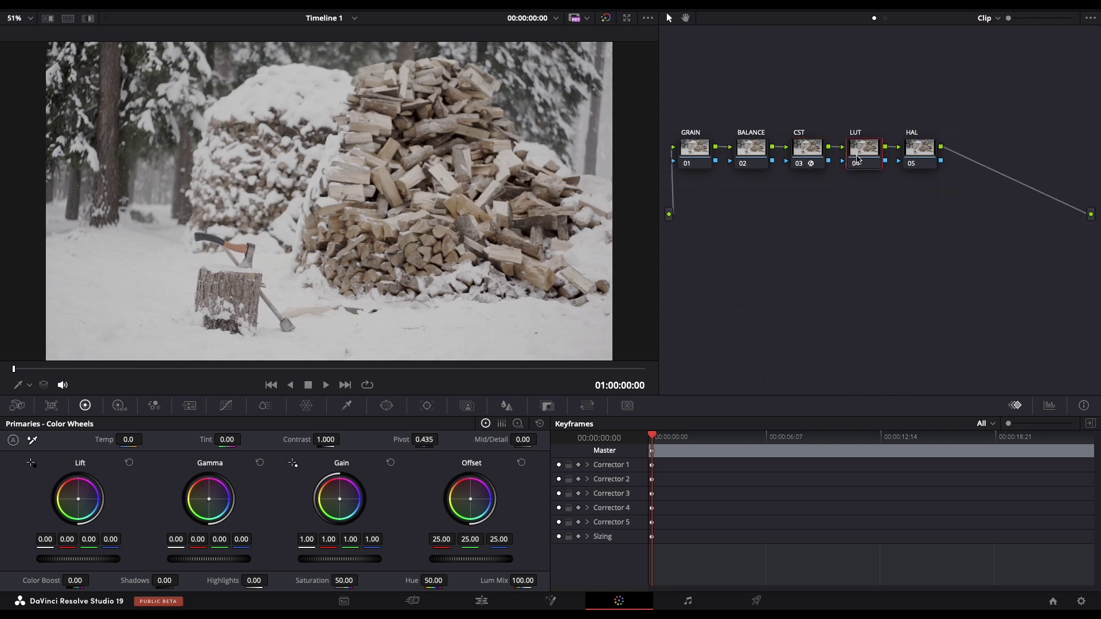
{"action": "left_click", "coordinate": [87, 8]}
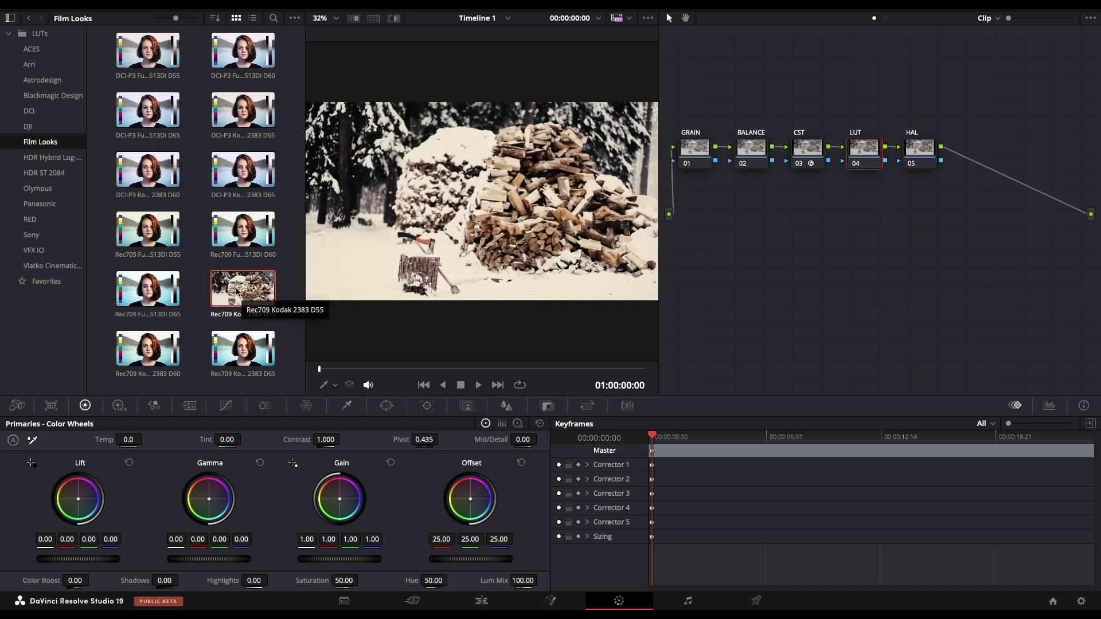
{"action": "left_click_drag", "start_coordinate": [236, 291], "coordinate": [875, 164]}
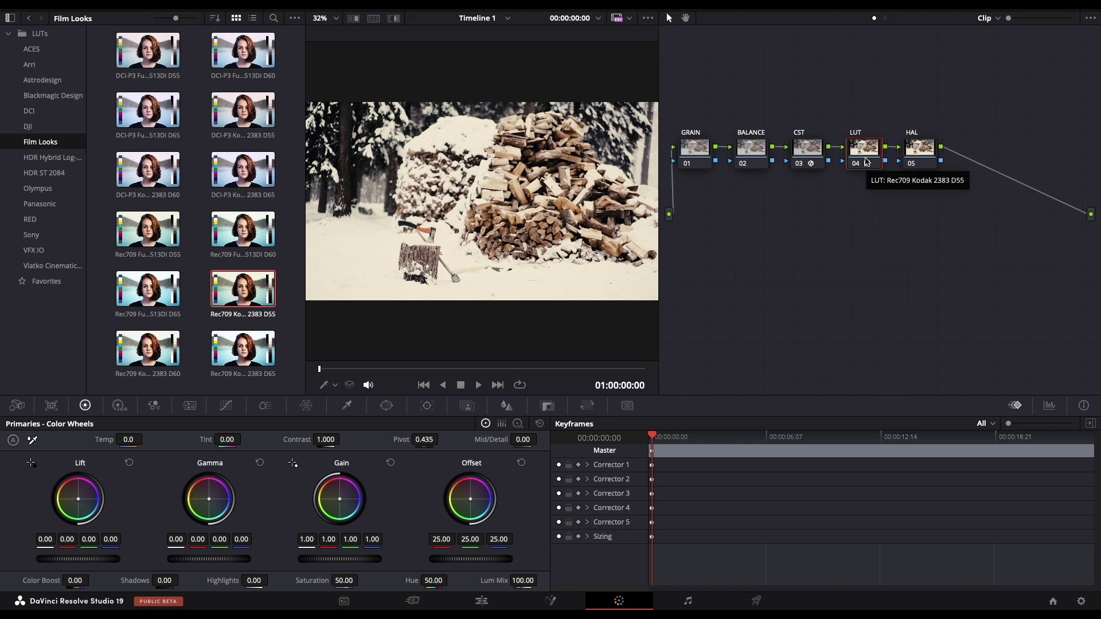
{"action": "left_click", "coordinate": [752, 150]}
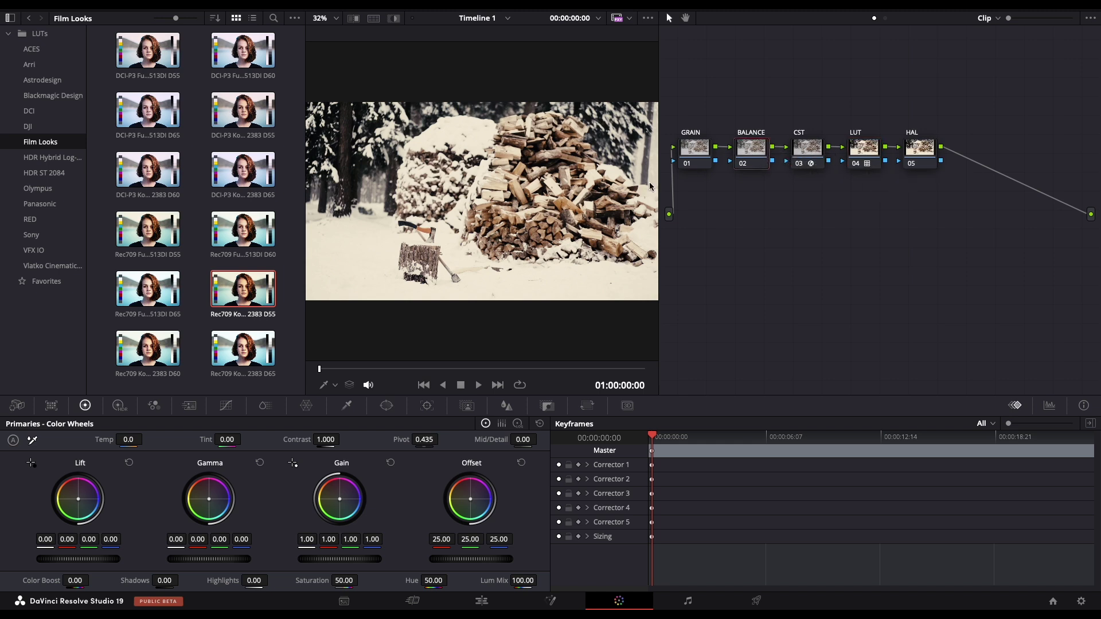
Step: Lower the BALANCE node's master gamma to -0.03
{"action": "key", "text": "alt+f"}
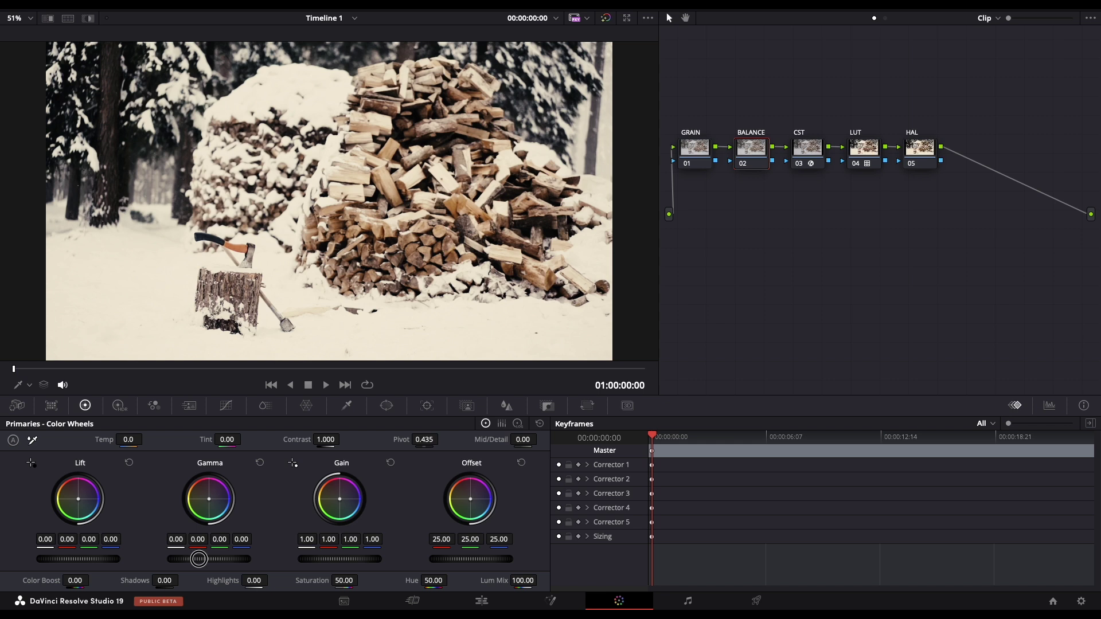
{"action": "mouse_move", "coordinate": [221, 559]}
{"action": "left_mouse_down"}
{"action": "mouse_move", "coordinate": [175, 558]}
{"action": "mouse_move", "coordinate": [205, 557]}
{"action": "left_mouse_up"}
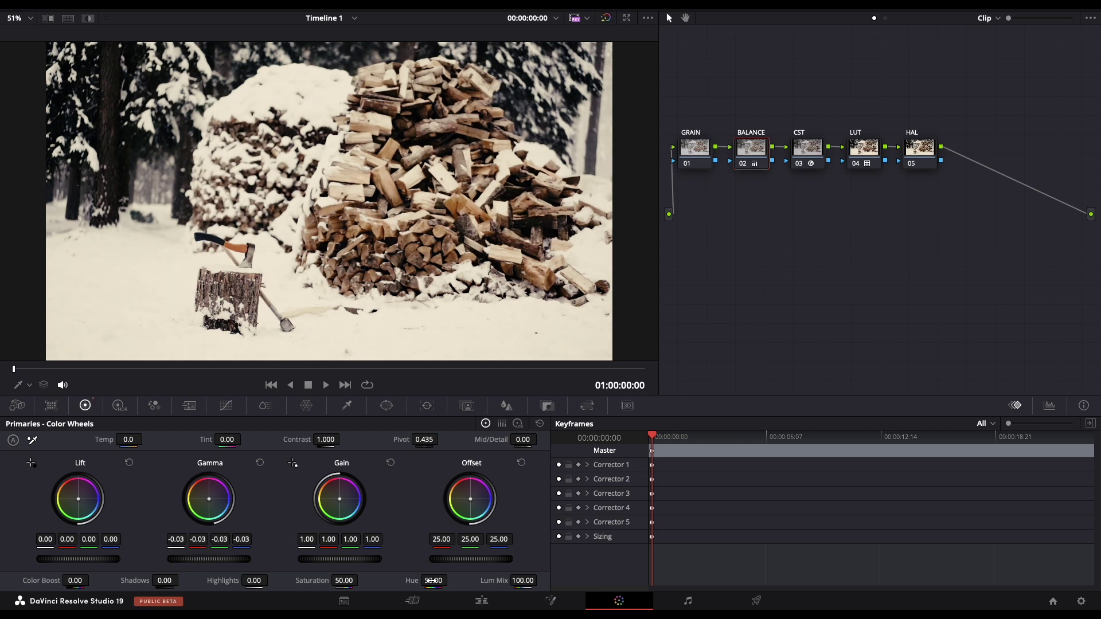
{"action": "left_click", "coordinate": [912, 148]}
Step: Add Halation to the HAL node with Threshold 0.238 and dye reflection Strength 0.559
{"action": "left_click", "coordinate": [1012, 12]}
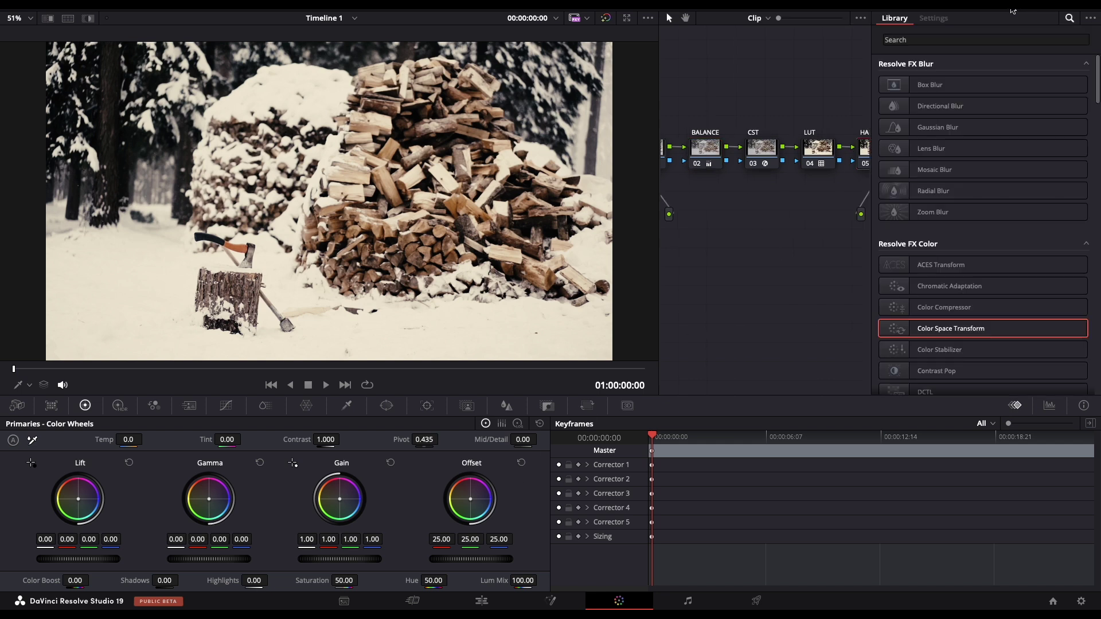
{"action": "left_click", "coordinate": [978, 40]}
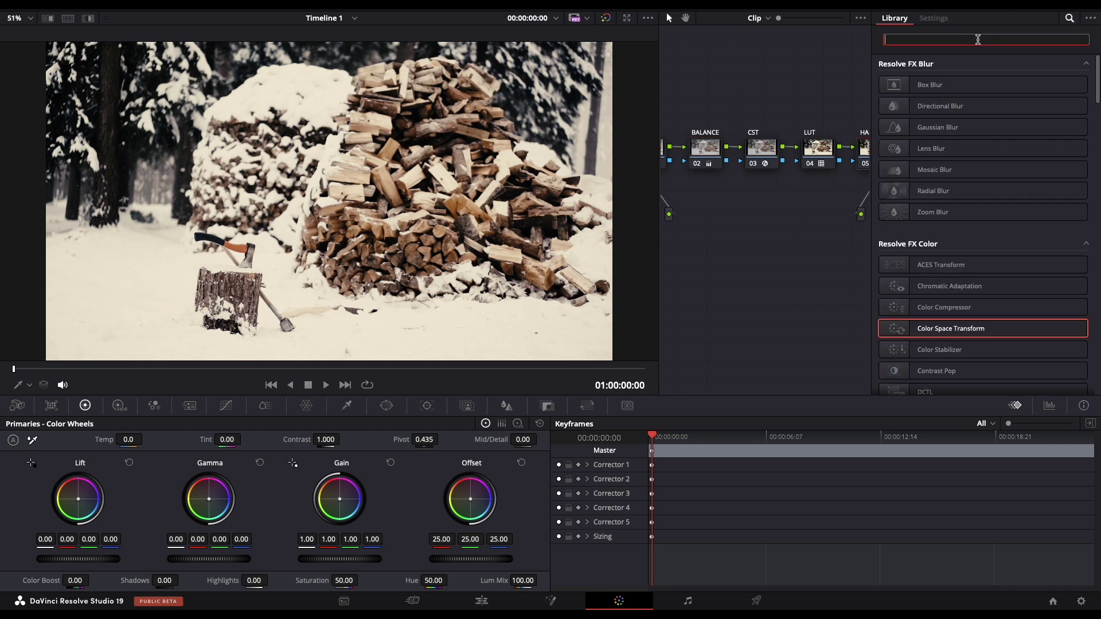
{"action": "type", "text": "hala"}
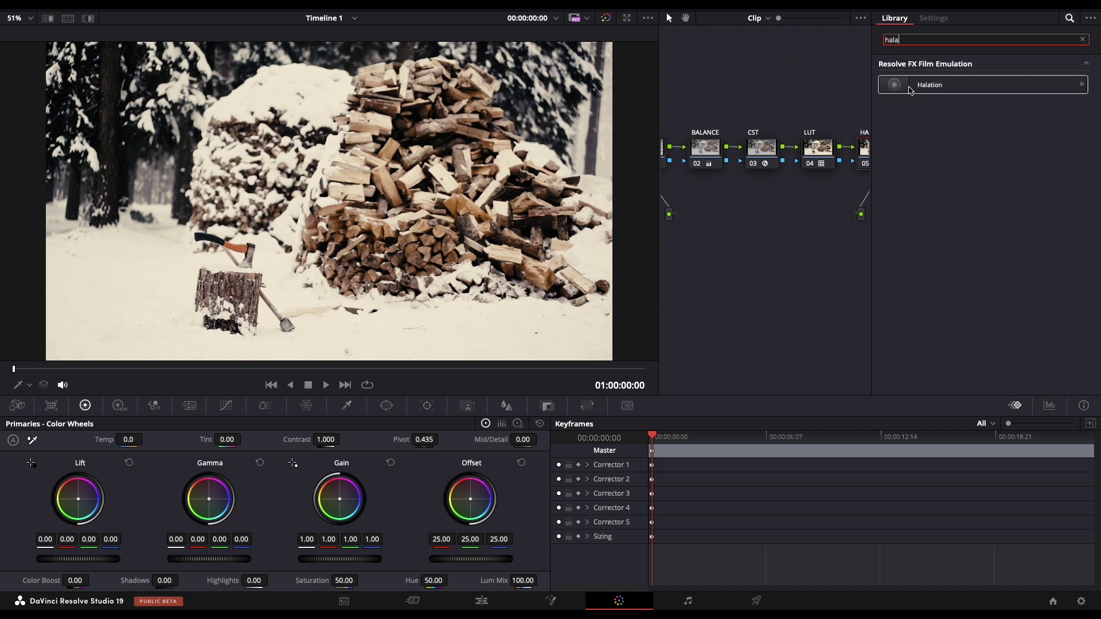
{"action": "left_click_drag", "start_coordinate": [909, 90], "coordinate": [861, 153]}
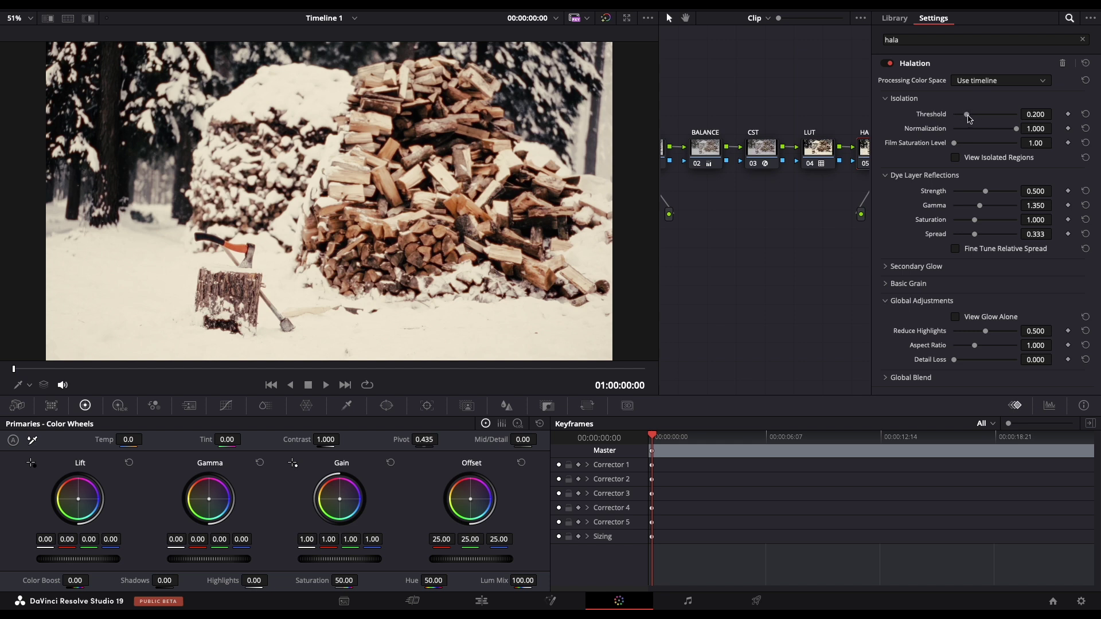
{"action": "left_click_drag", "start_coordinate": [966, 115], "coordinate": [965, 114]}
{"action": "left_click_drag", "start_coordinate": [985, 192], "coordinate": [985, 197]}
Step: Apply Film Grain with the 35mm preset to the GRAIN node and collapse the node graph
{"action": "left_click", "coordinate": [1010, 9]}
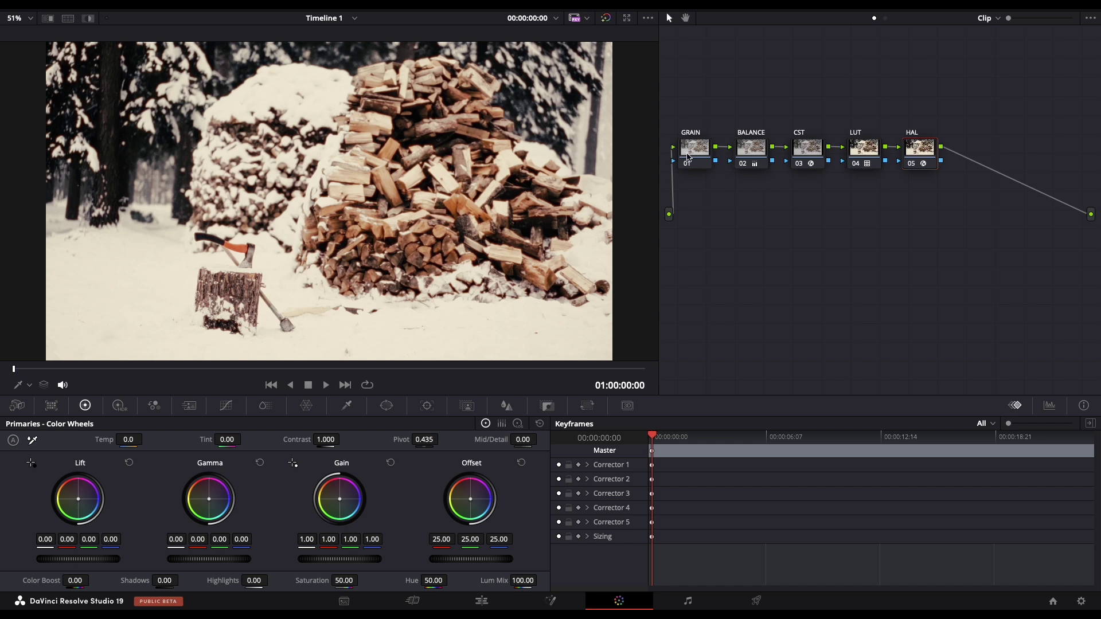
{"action": "left_click", "coordinate": [1012, 10]}
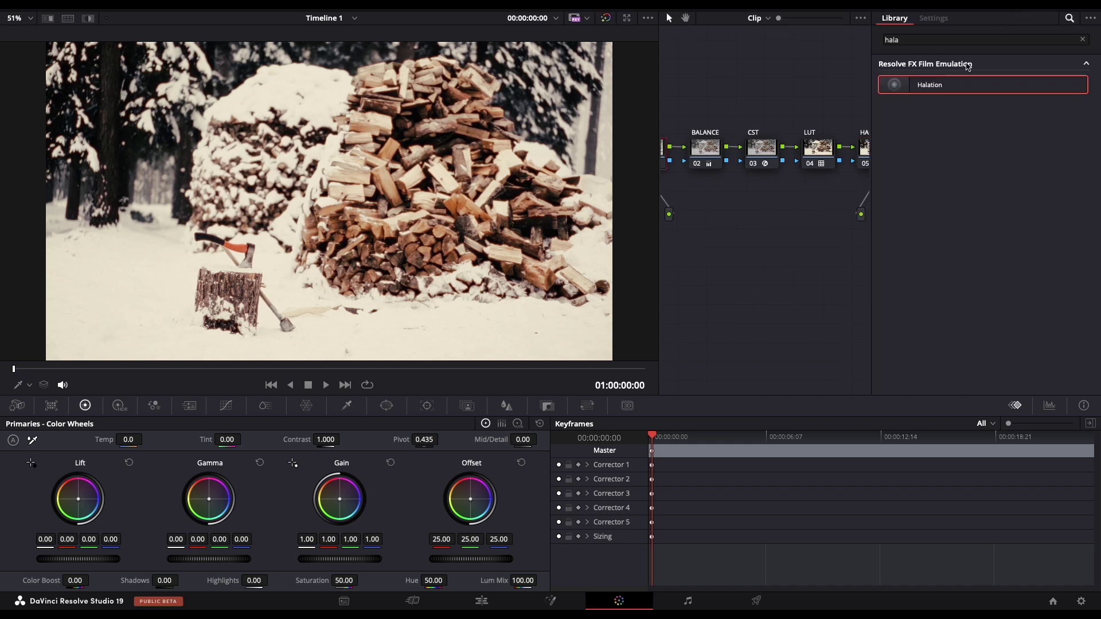
{"action": "left_click", "coordinate": [936, 39]}
{"action": "key", "text": "BackSpace"}
{"action": "key", "text": "BackSpace"}
{"action": "key", "text": "BackSpace"}
{"action": "key", "text": "BackSpace"}
{"action": "type", "text": "grain"}
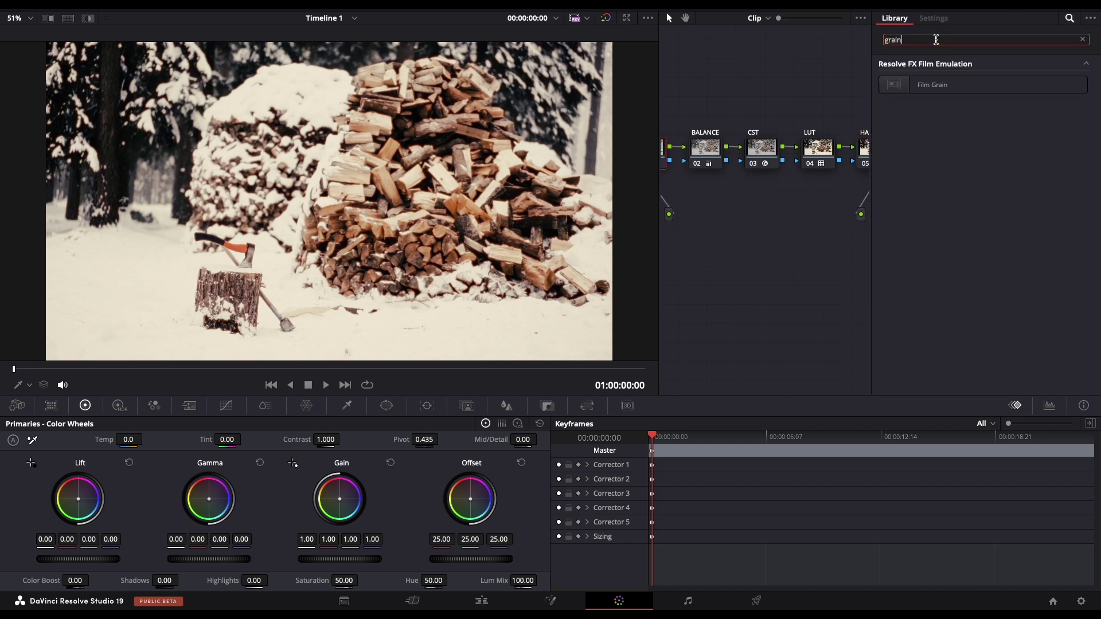
{"action": "left_click_drag", "start_coordinate": [940, 84], "coordinate": [662, 154]}
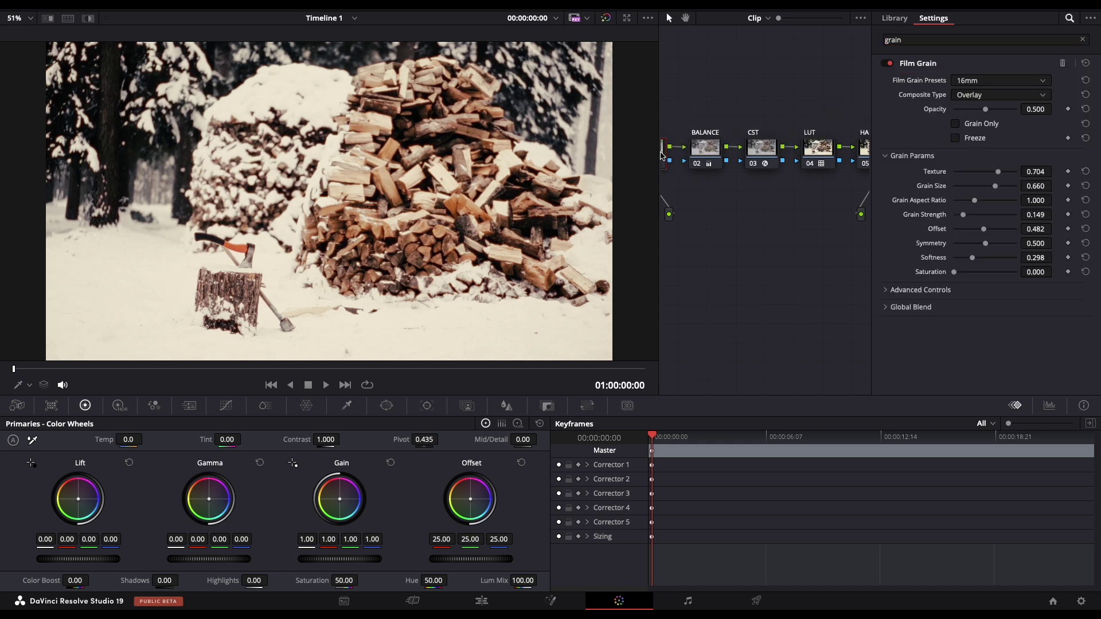
{"action": "left_click", "coordinate": [978, 80]}
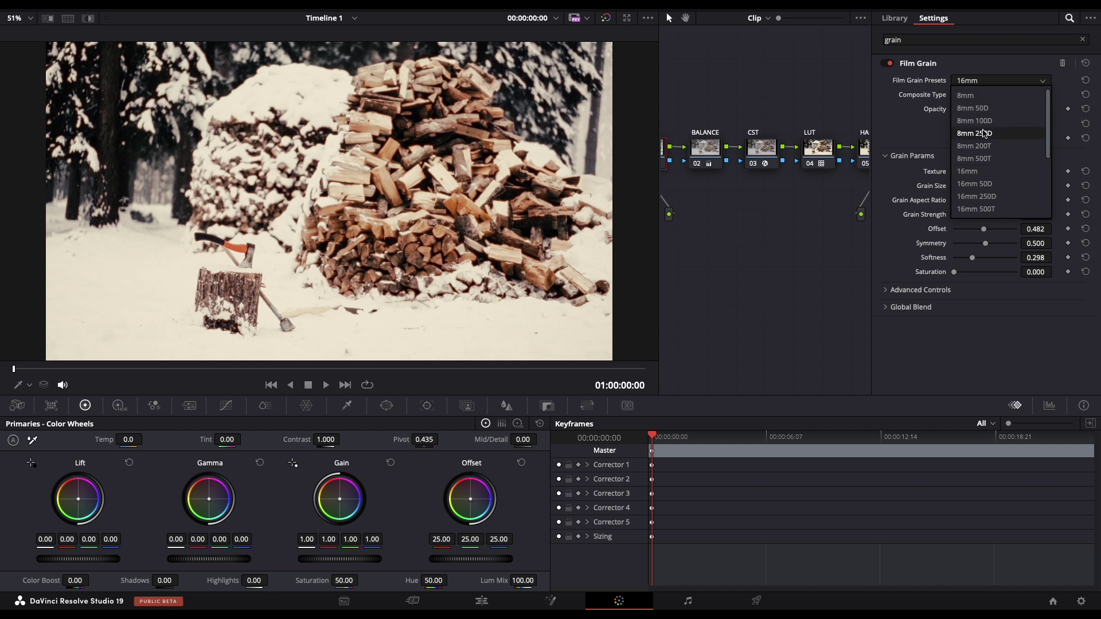
{"action": "scroll", "coordinate": [982, 184], "scroll_direction": "down", "scroll_amount": 2}
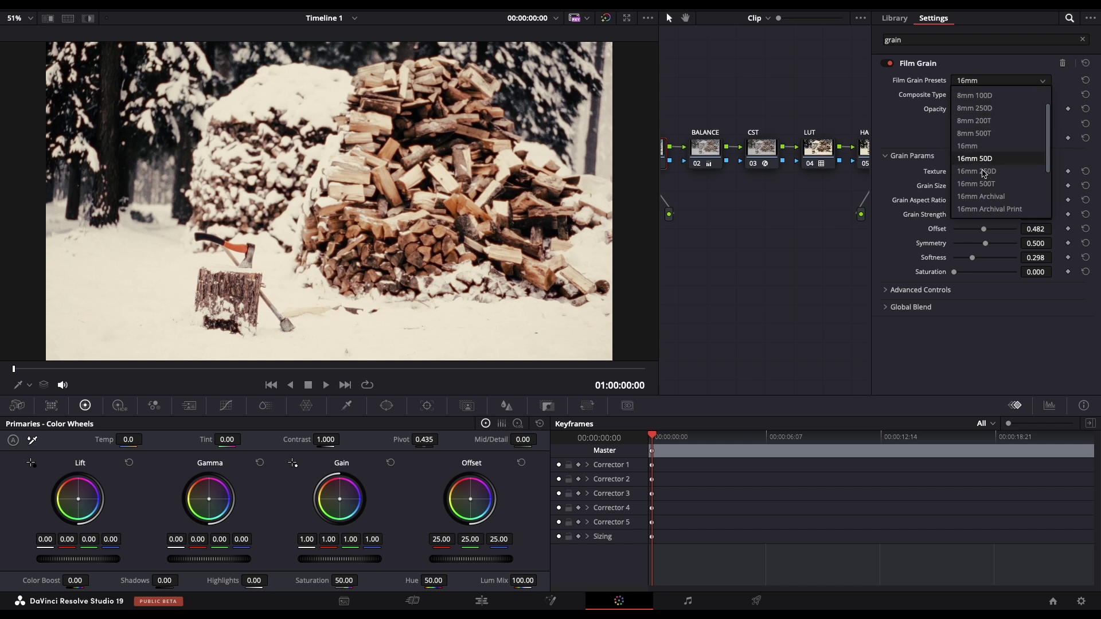
{"action": "left_click", "coordinate": [980, 197]}
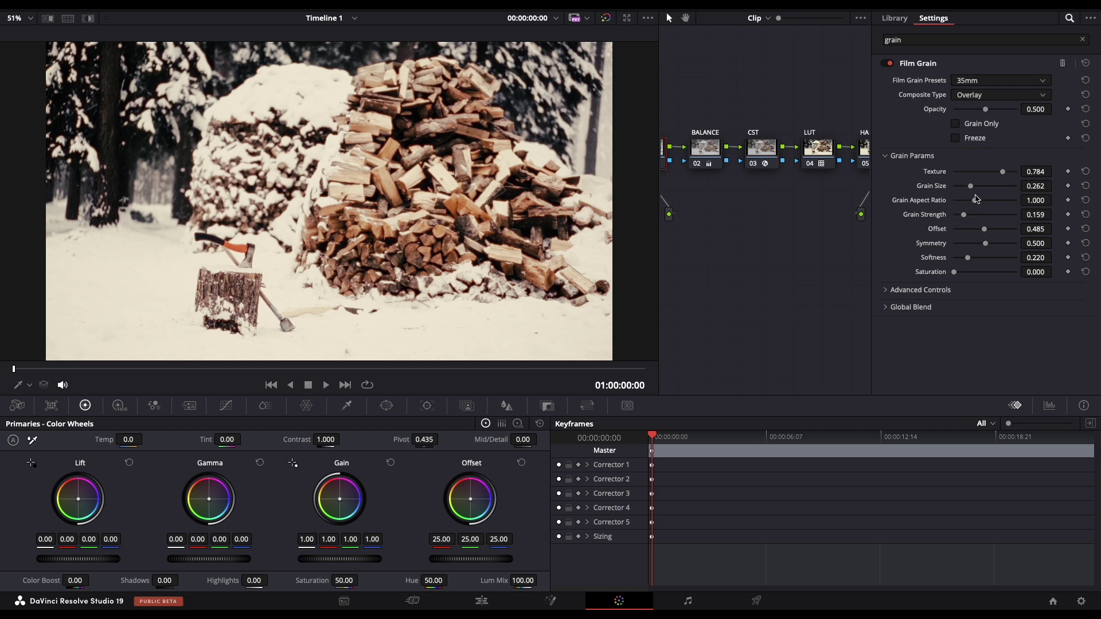
{"action": "left_click", "coordinate": [1015, 9]}
{"action": "left_click", "coordinate": [974, 9]}
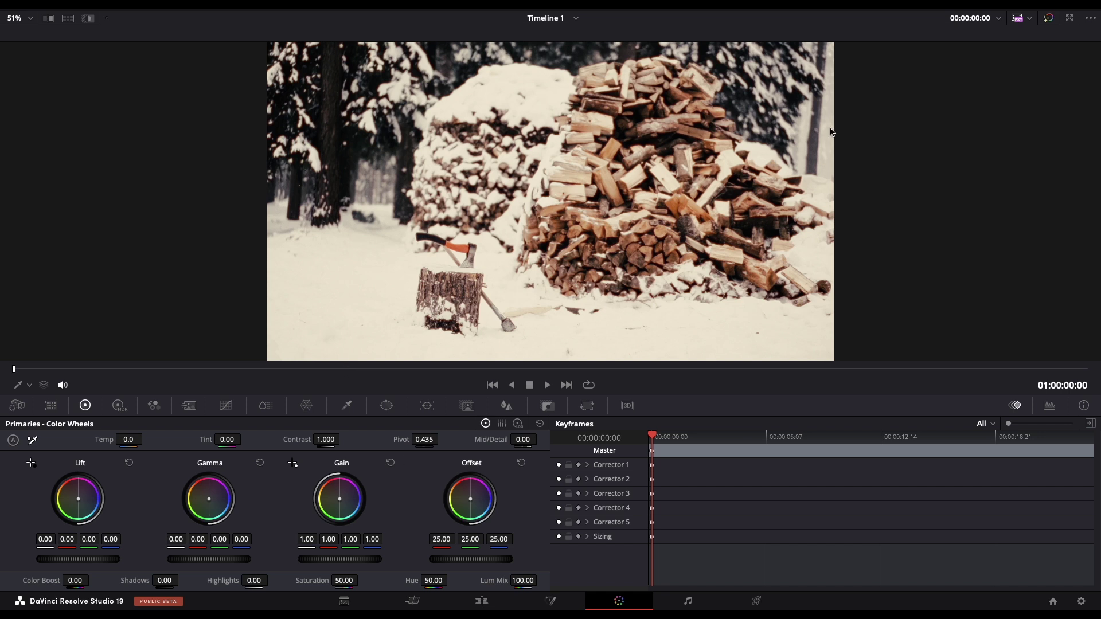
Step: On the BALANCE node, set Saturation to 60 and Contrast to 1.10
{"action": "left_click", "coordinate": [975, 8]}
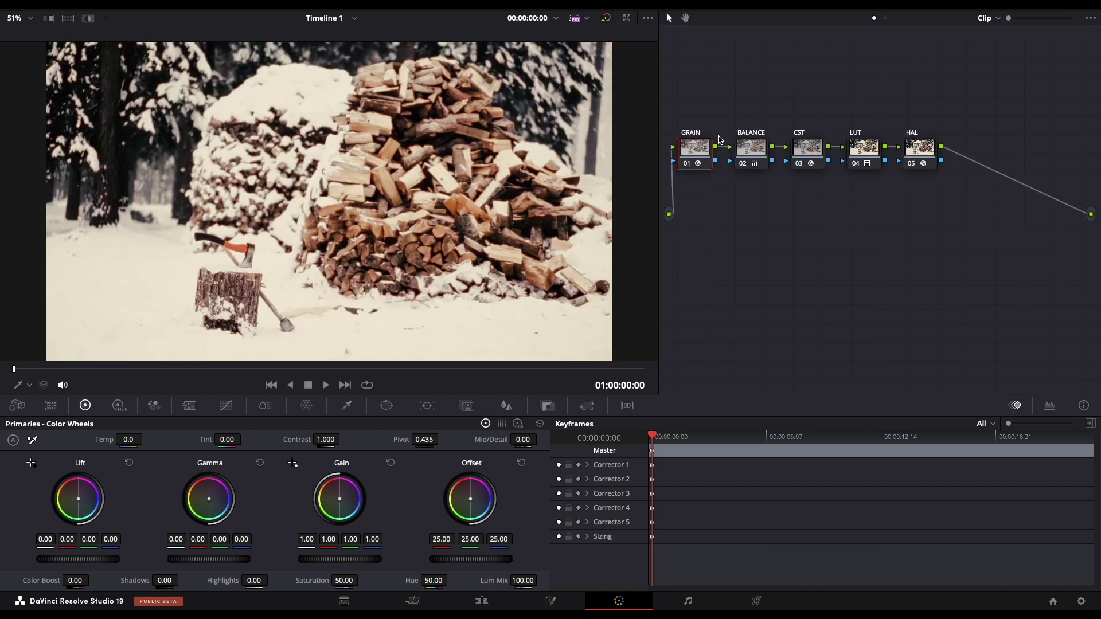
{"action": "left_click", "coordinate": [764, 151]}
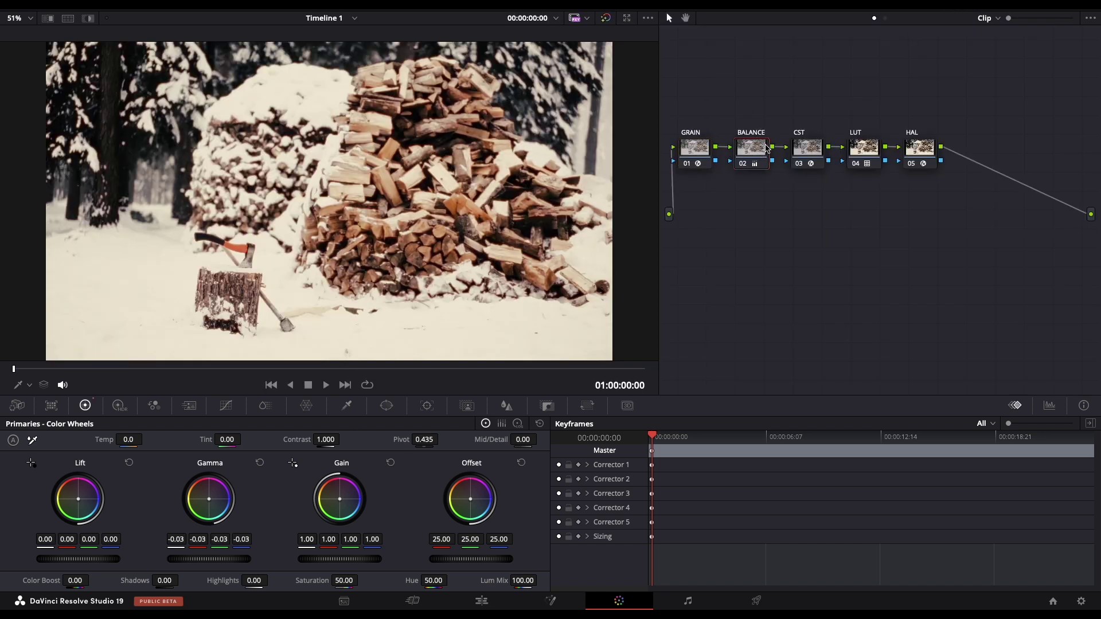
{"action": "left_click", "coordinate": [963, 11]}
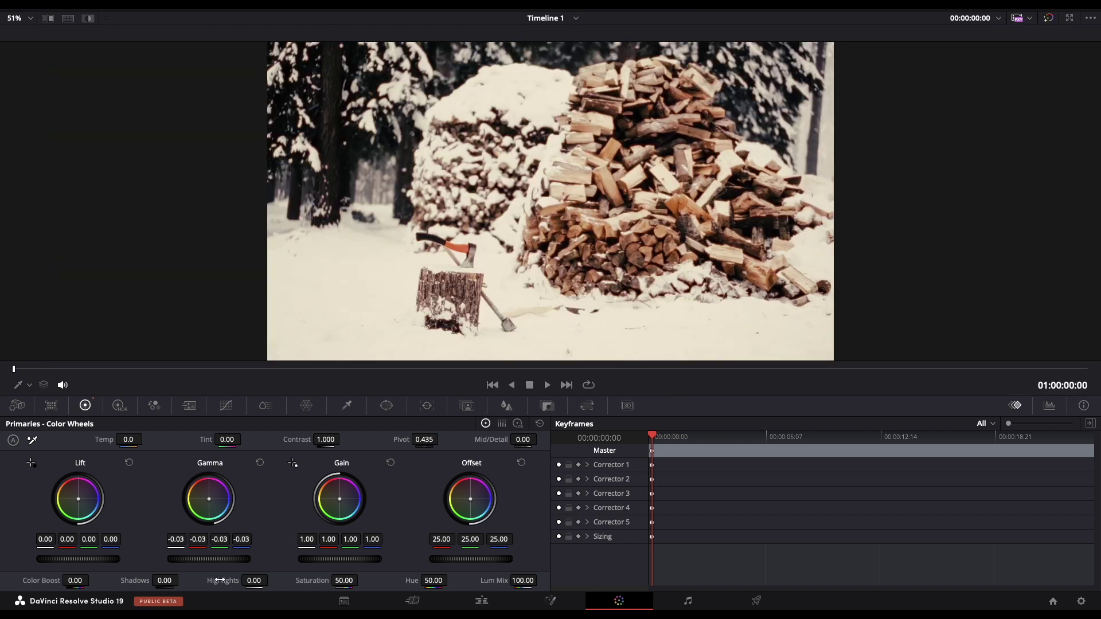
{"action": "left_click", "coordinate": [339, 581]}
{"action": "type", "text": "60"}
{"action": "key", "text": "Return"}
{"action": "left_click", "coordinate": [320, 438]}
{"action": "type", "text": "1.10"}
{"action": "key", "text": "Return"}
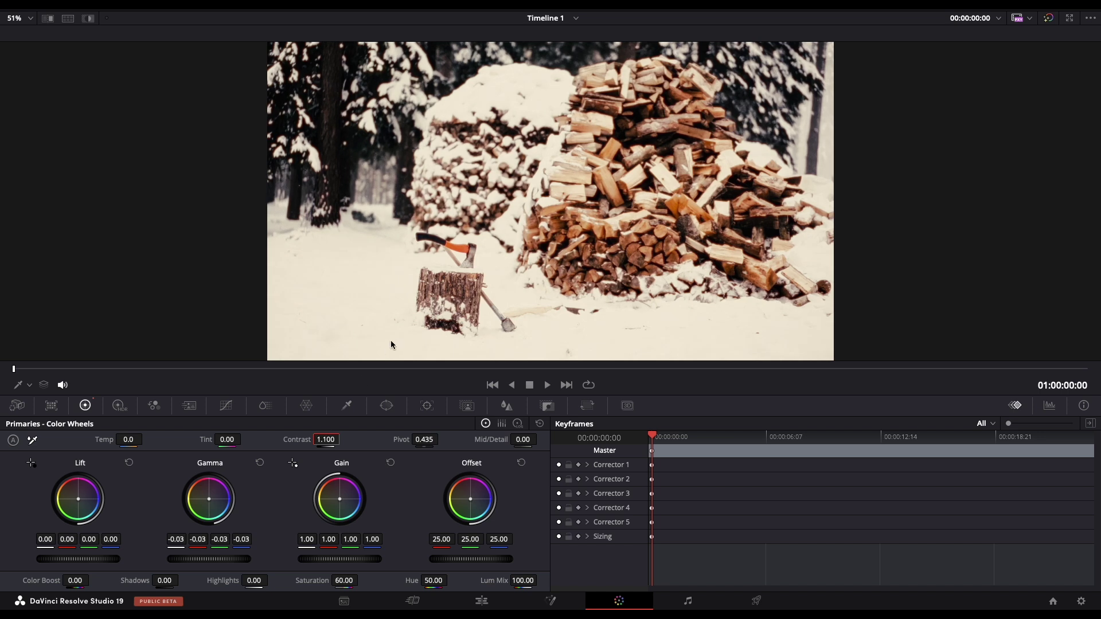
{"action": "left_click", "coordinate": [999, 8]}
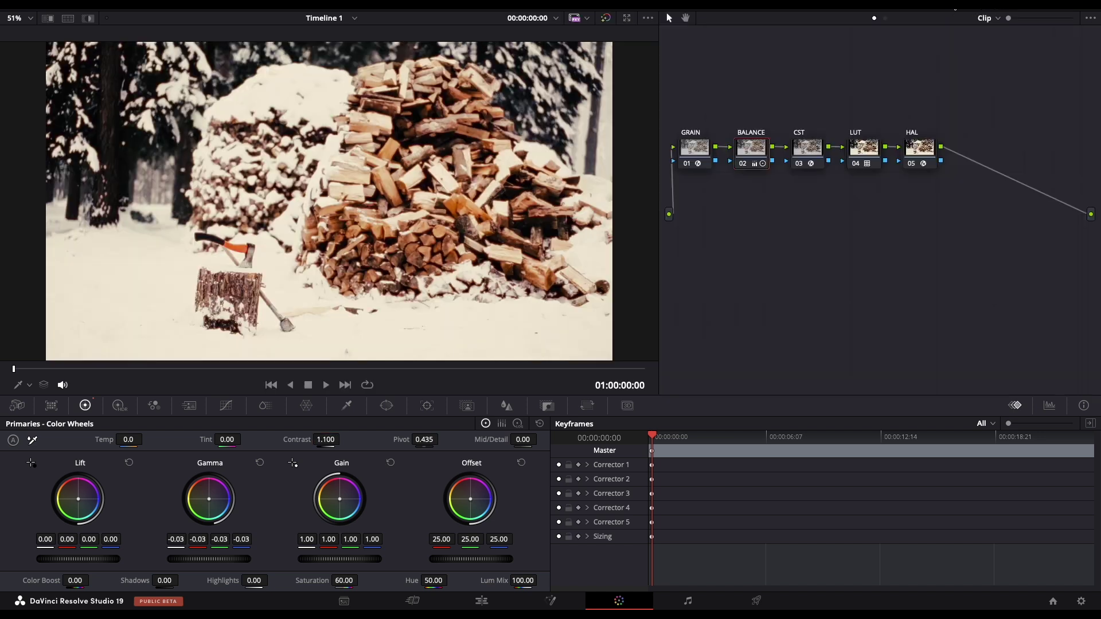
{"action": "key", "text": "shift+d"}
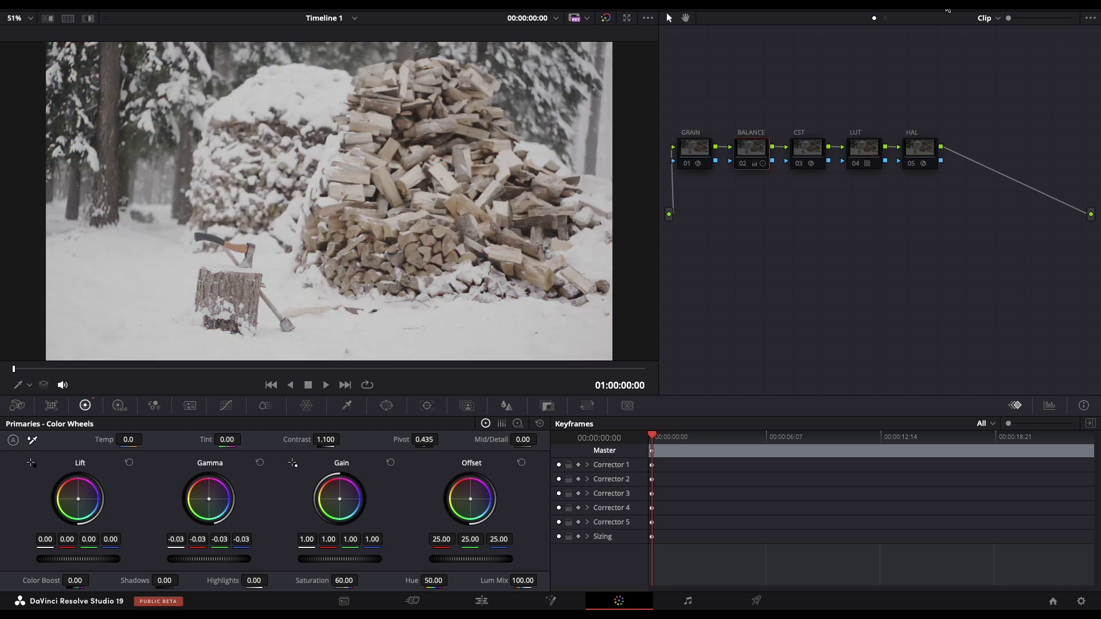
{"action": "key", "text": "shift+d"}
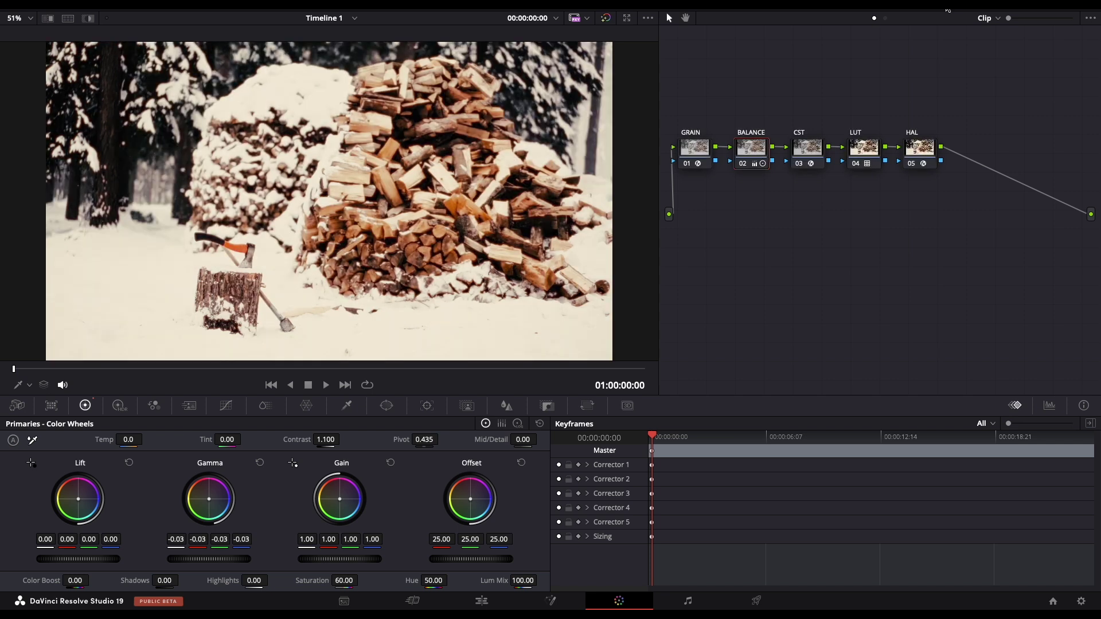
{"action": "key", "text": "shift+d"}
{"action": "key", "text": "shift+d"}
{"action": "key", "text": "alt+f"}
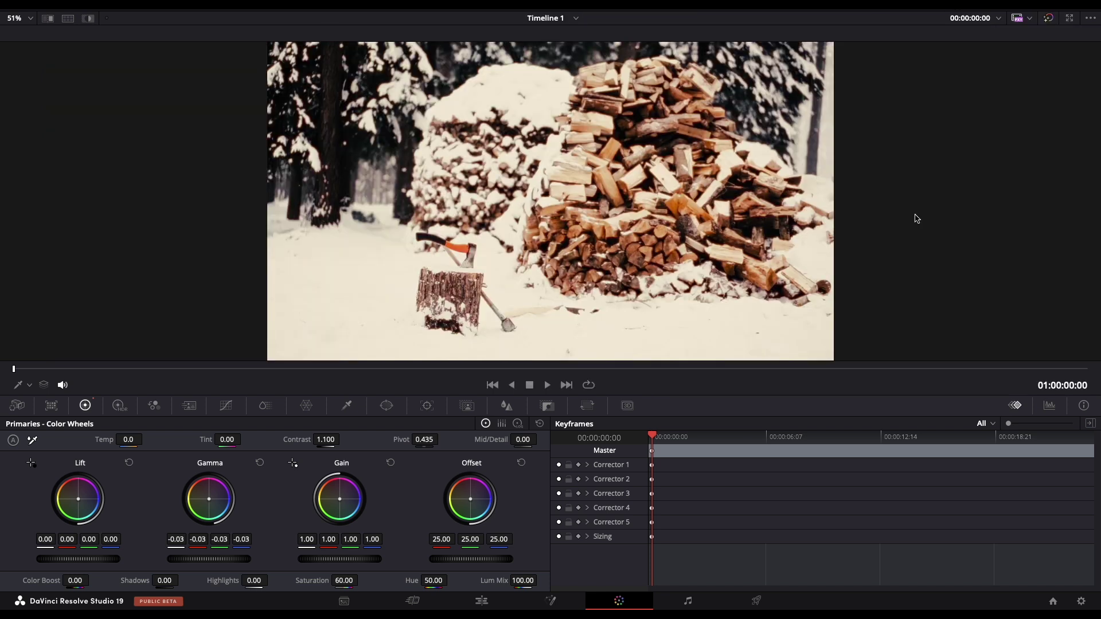